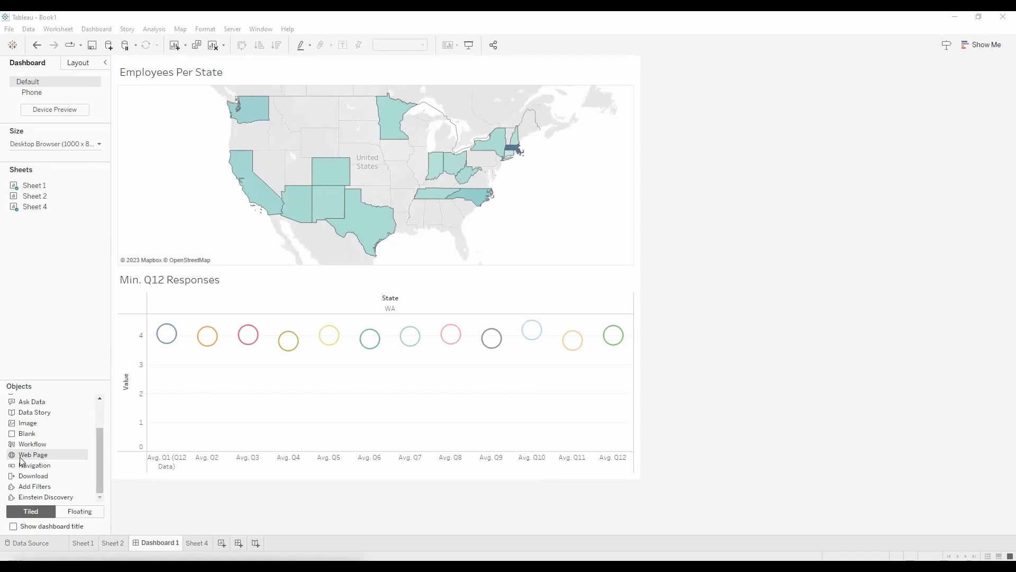
Place a Web Page object in a new column right of the map and Q12 chart.
left_click_drag(23, 458, 182, 440)
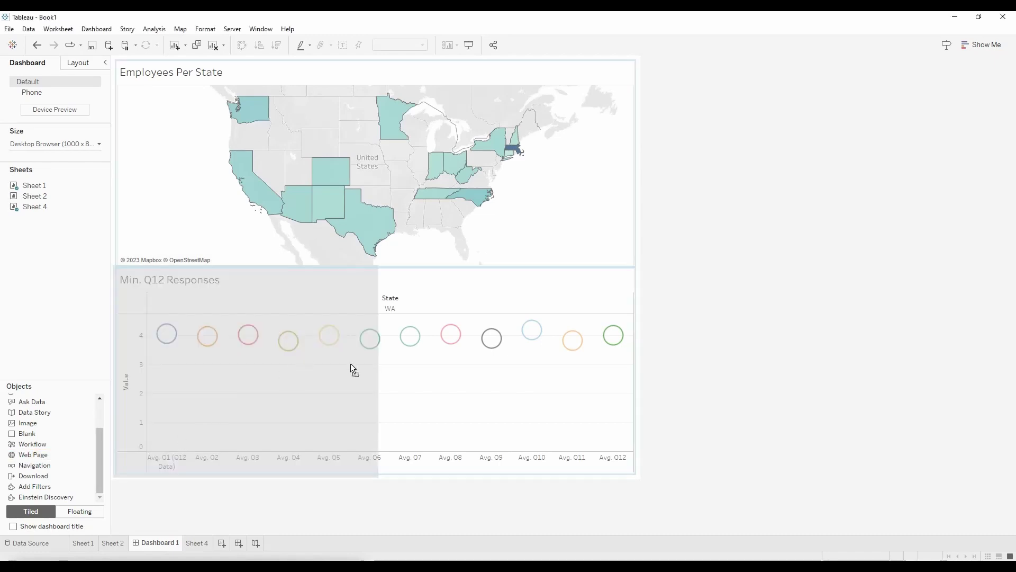
left_click_drag(350, 364, 483, 276)
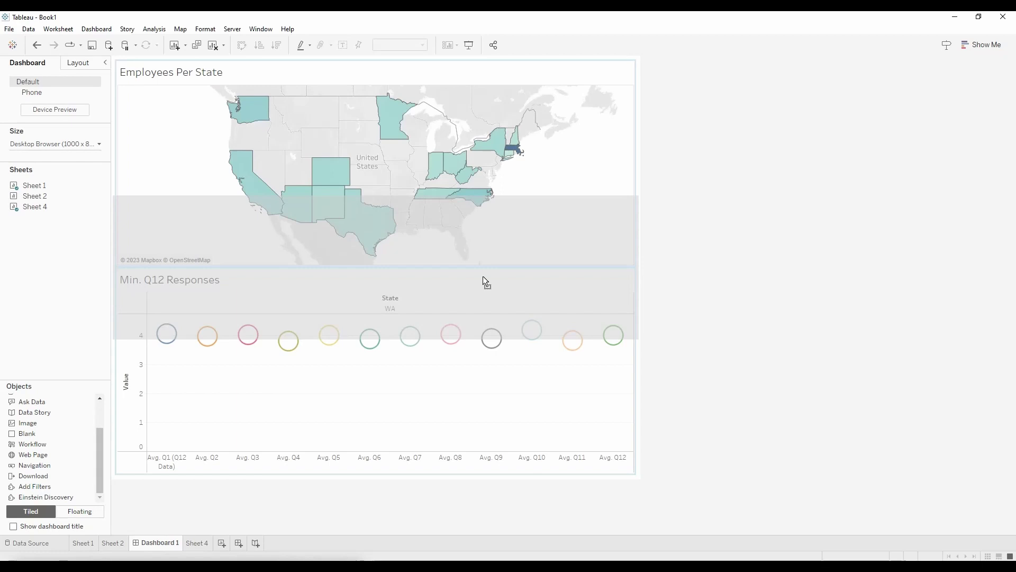
left_click_drag(483, 276, 453, 356)
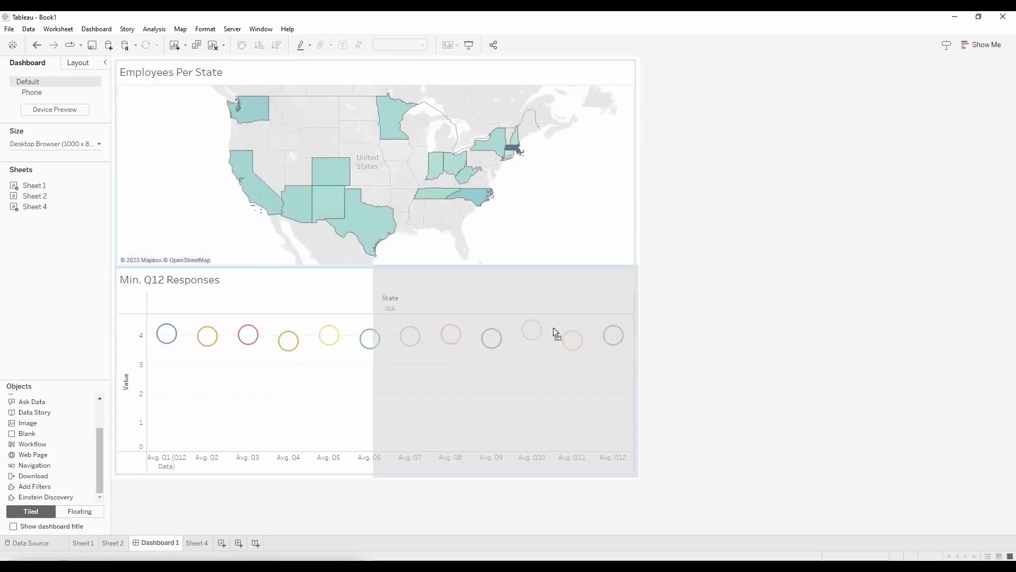
left_click_drag(553, 328, 629, 279)
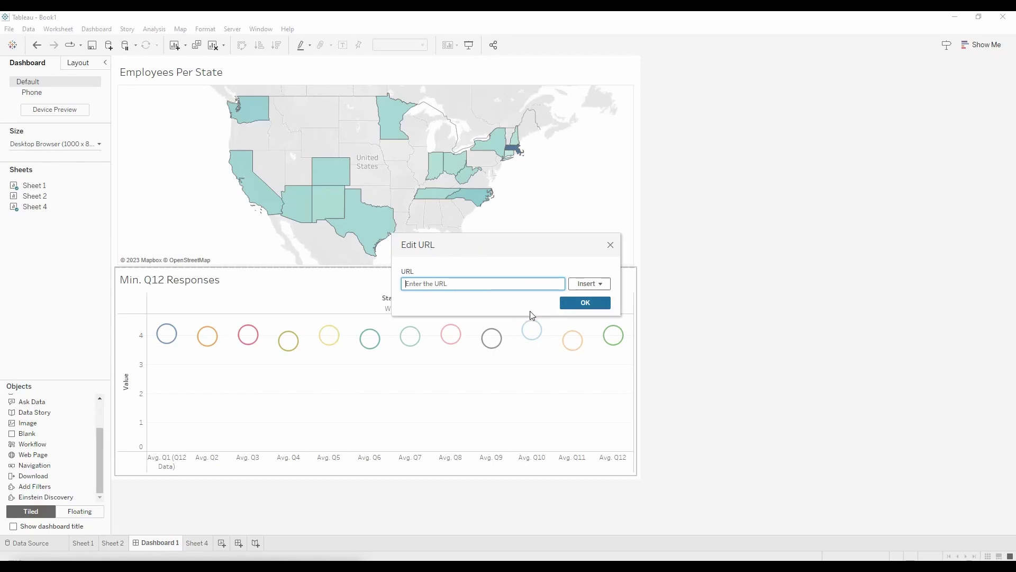
Accept the URL prompt with no address, leaving an empty web page area on the right.
left_click(564, 305)
left_click(703, 297)
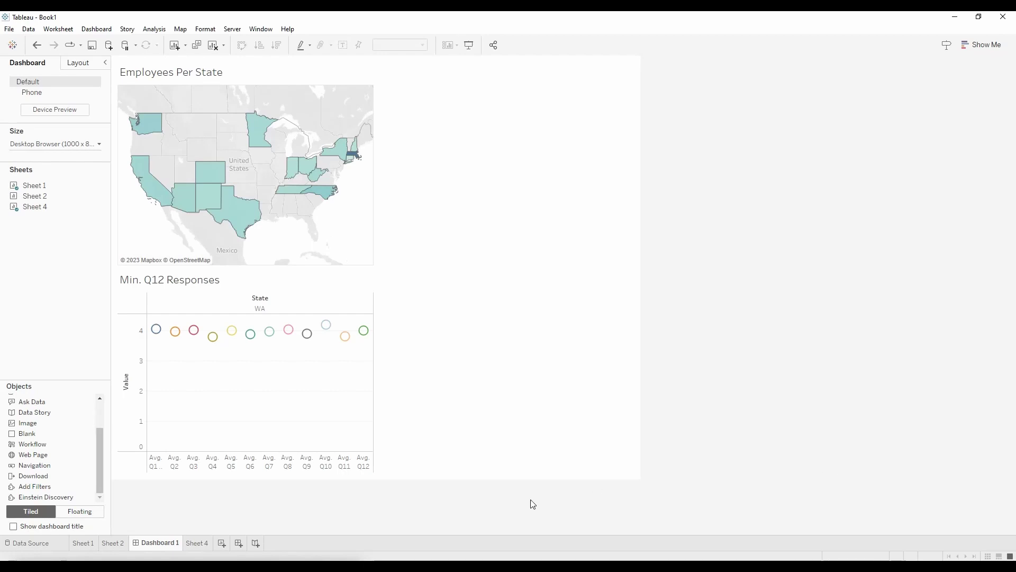
Review the Gallup Q12 question summary page in Chrome, then close the browser.
left_click(450, 508)
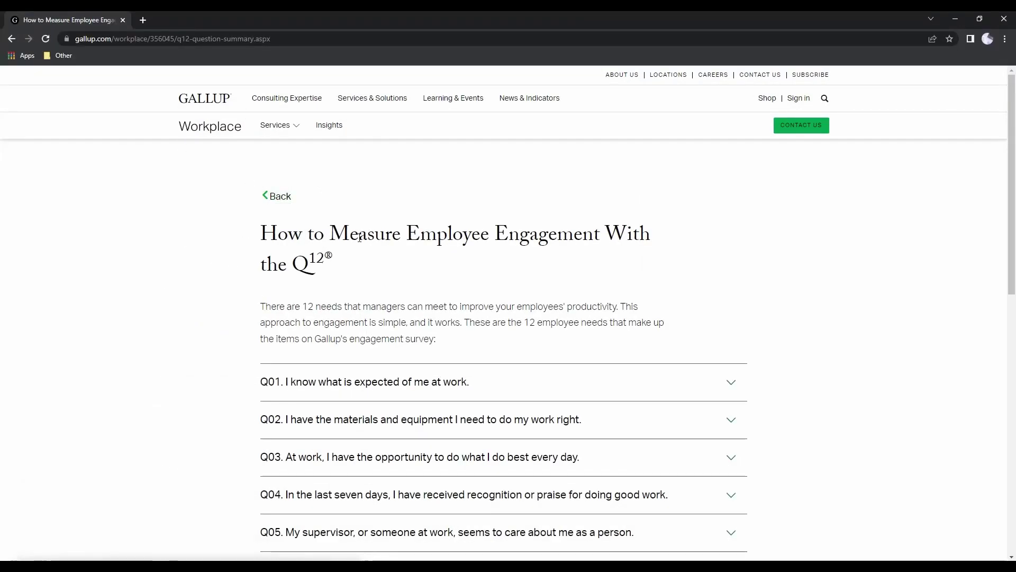
left_click(1004, 18)
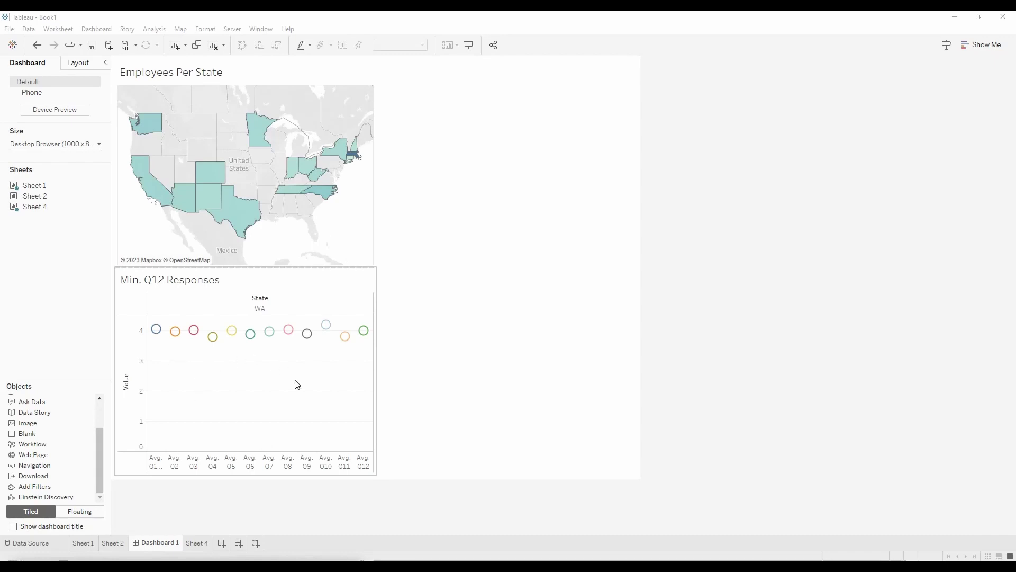
Select the whole dashboard and bring up the Dashboard menu.
left_click(483, 360)
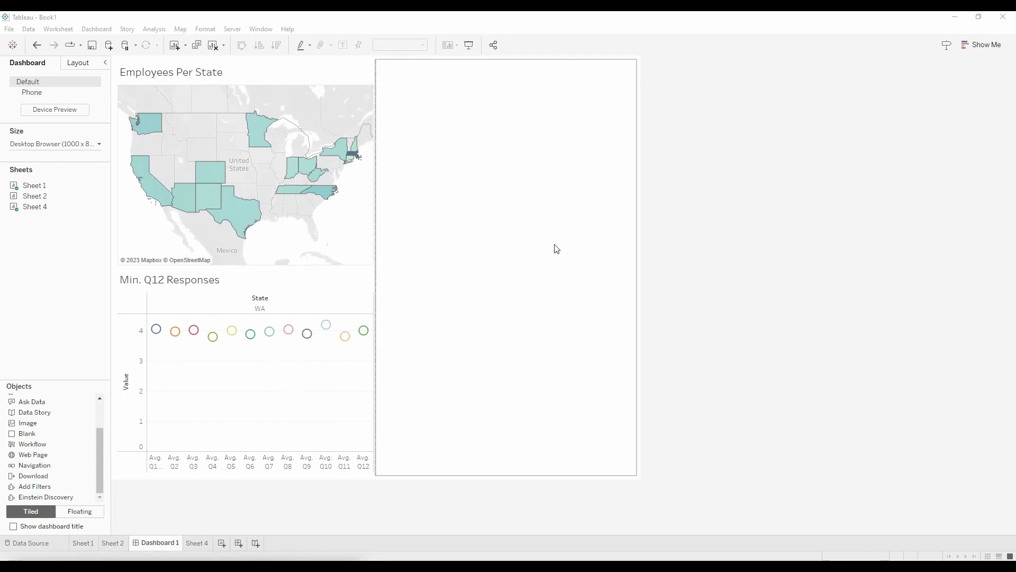
left_click(90, 20)
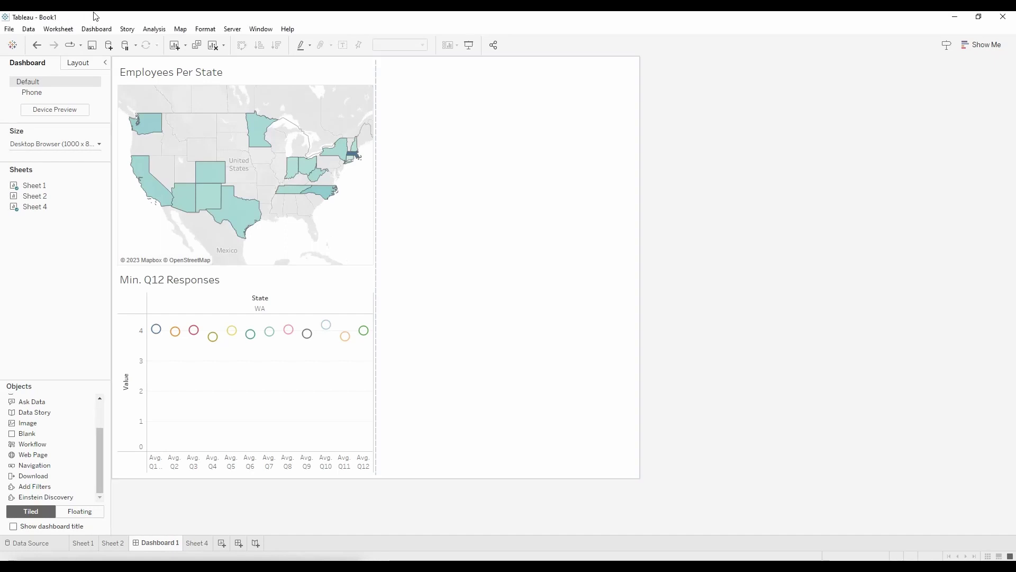
left_click(83, 30)
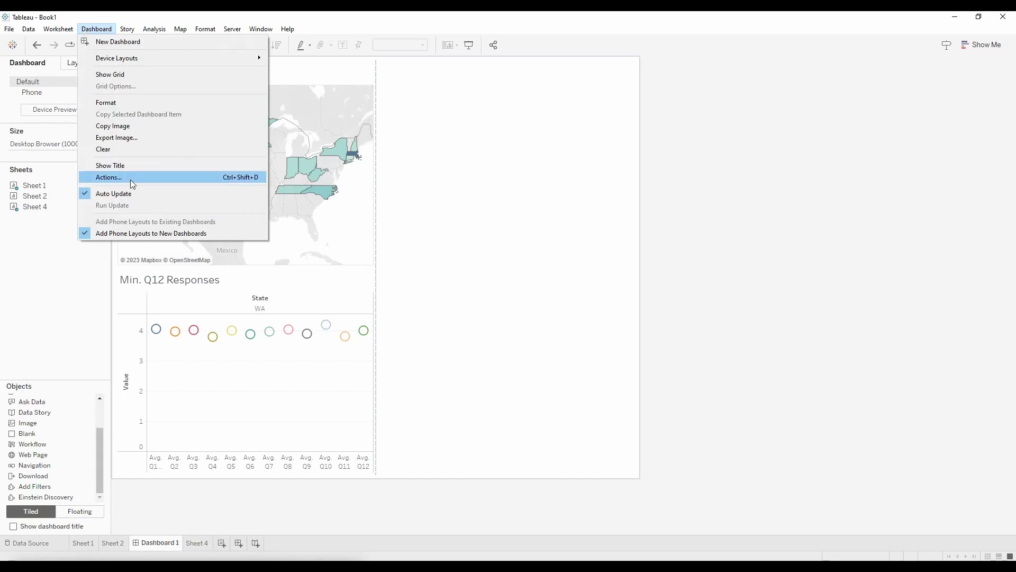
Add a new Go to URL action from the dashboard's Actions list.
left_click(130, 179)
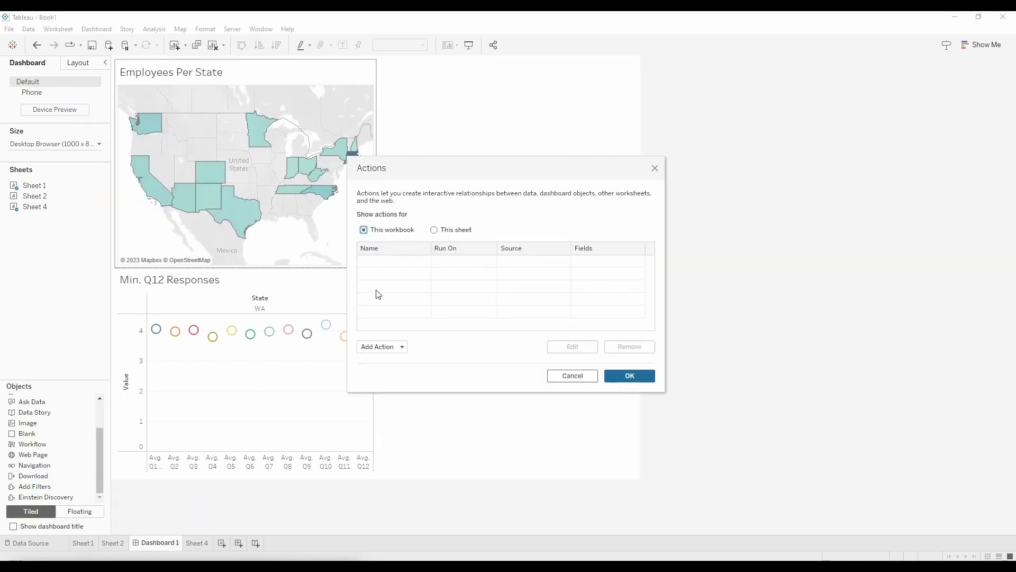
left_click(382, 348)
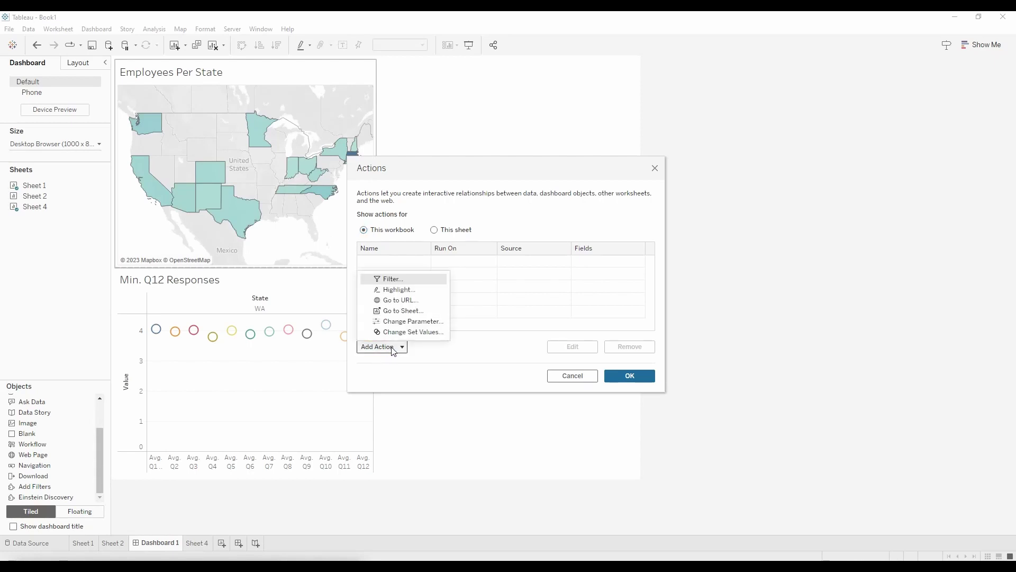
left_click(386, 301)
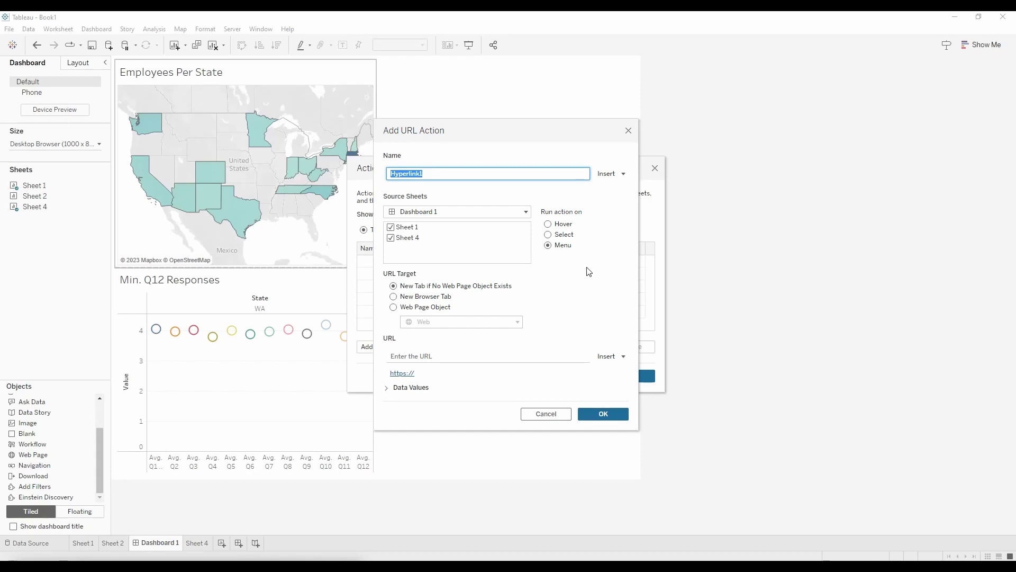
Name the action Q12 Gallup and limit its source to Sheet 4.
type("Q12 Gallup")
left_click(519, 150)
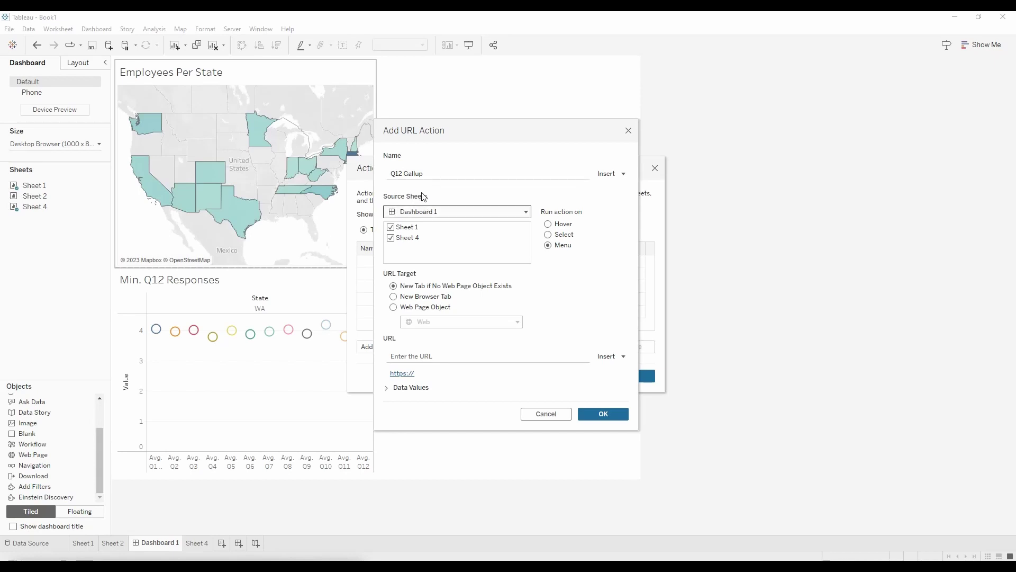
left_click(391, 228)
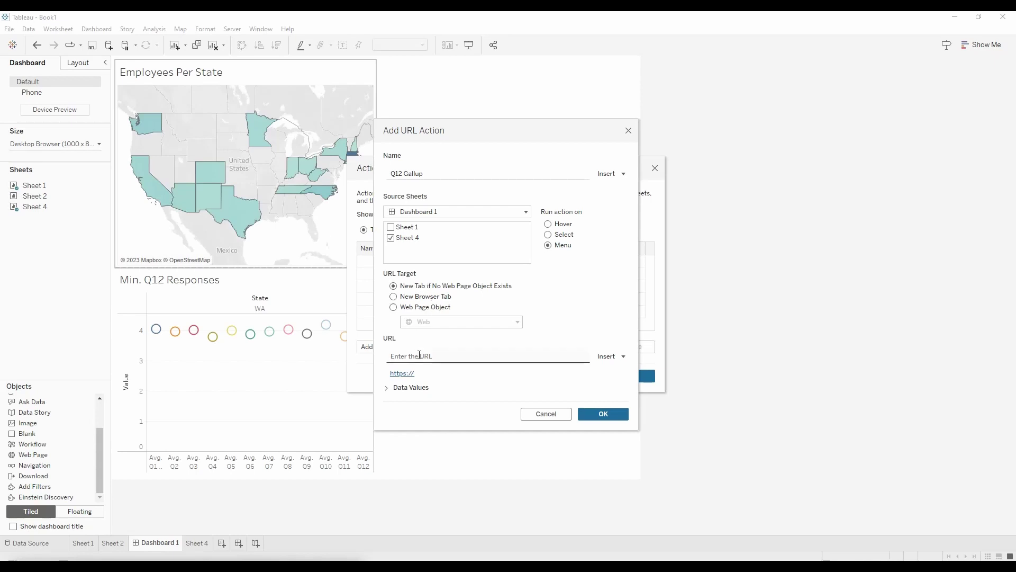
Set the URL target, paste the Gallup Q12 page address, and save the action.
left_click(424, 309)
left_click(426, 300)
left_click(436, 354)
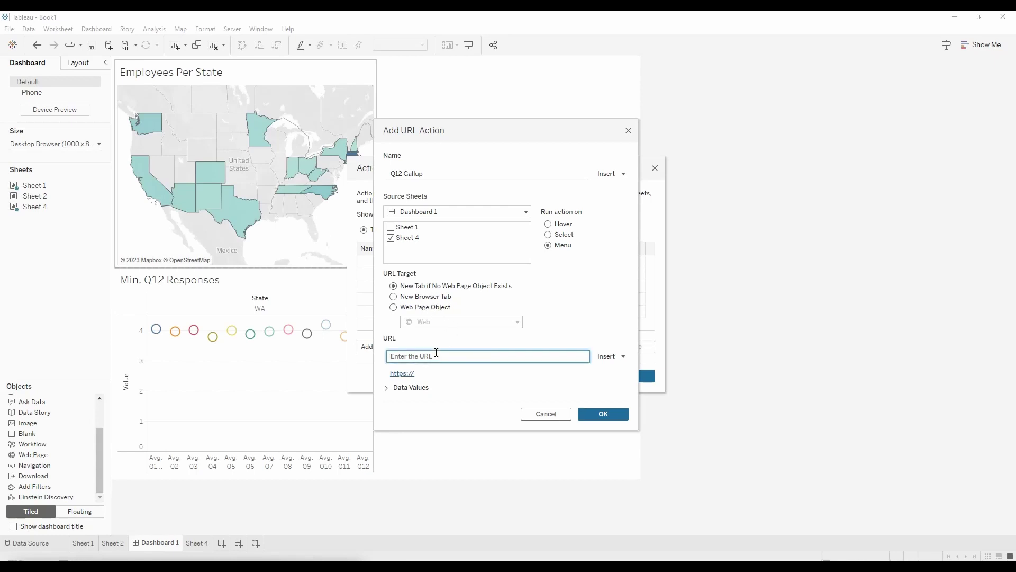
type("https://www.gallup.com/workplace/356045/q12-question-summary.aspx")
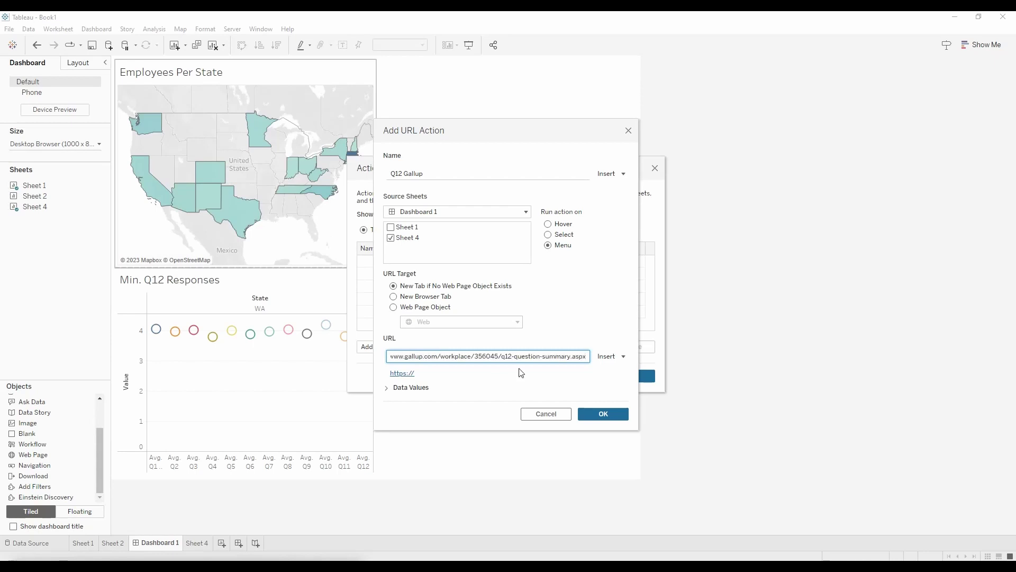
left_click(521, 372)
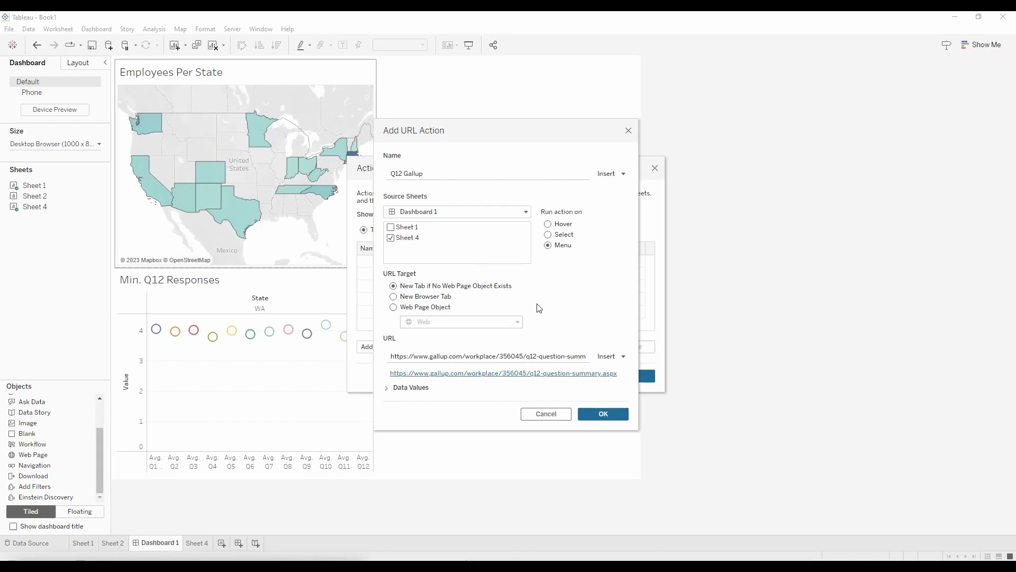
left_click(618, 414)
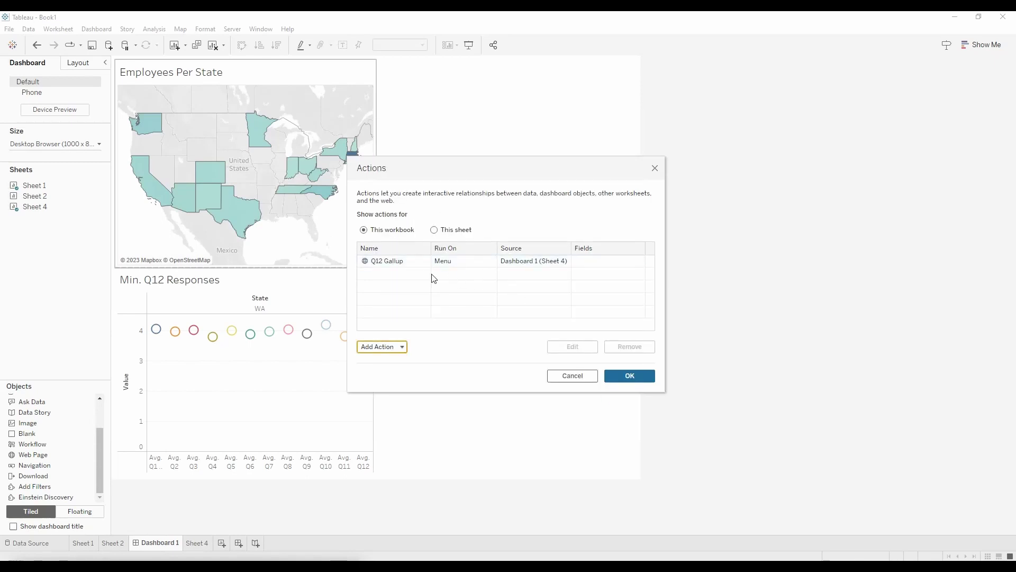
left_click(638, 375)
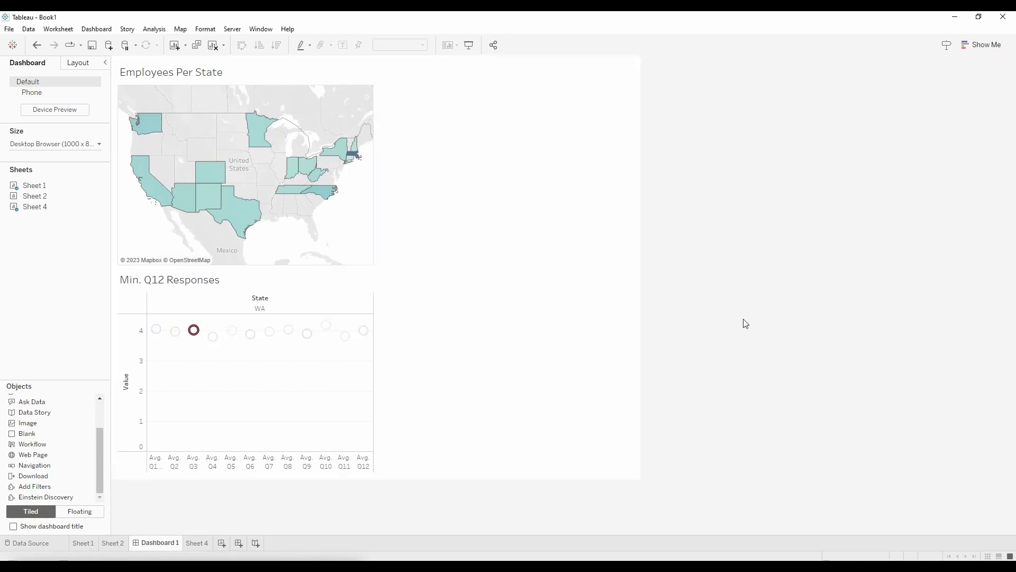
left_click(304, 280)
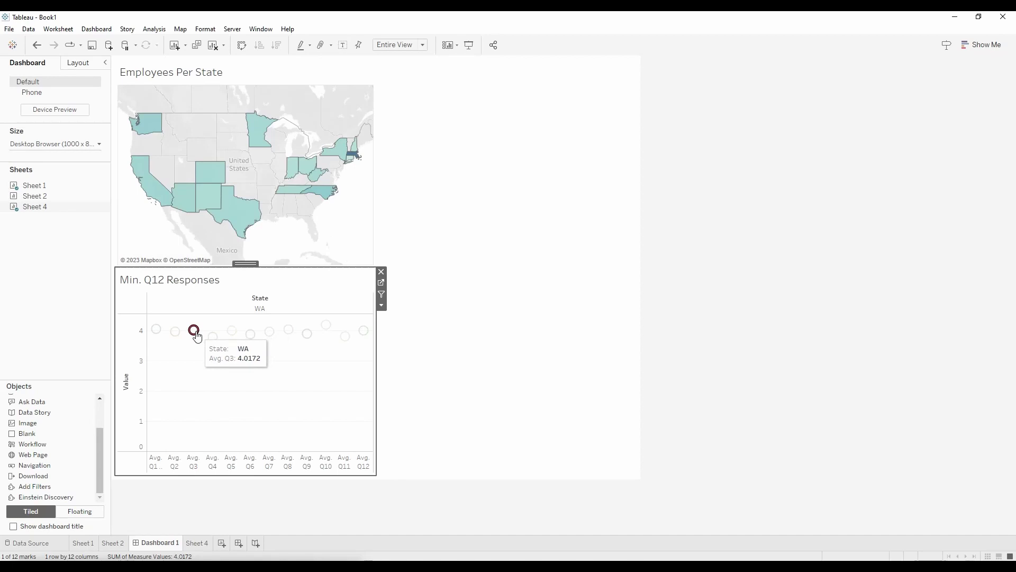
mouse_move(194, 335)
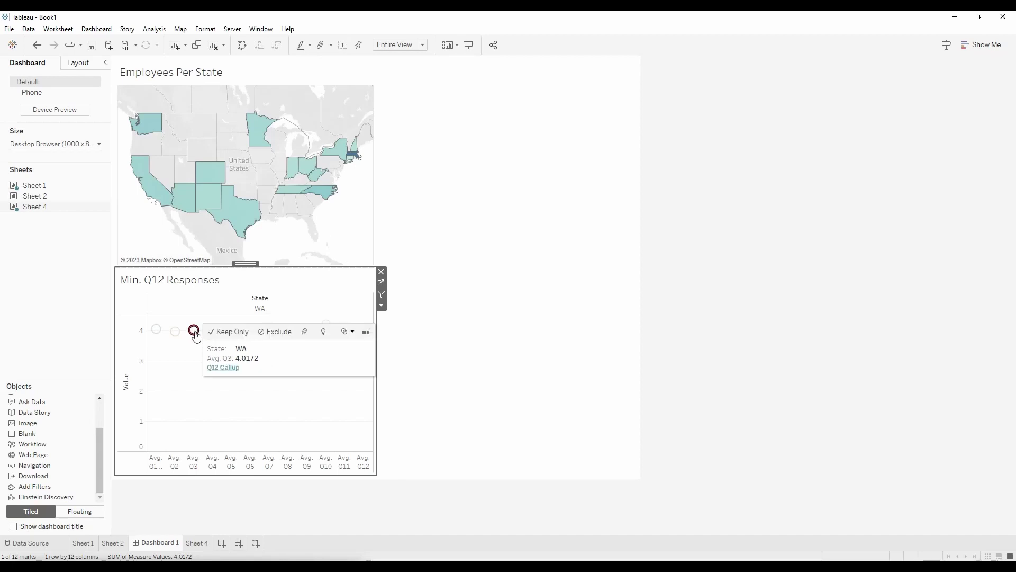
left_click(226, 368)
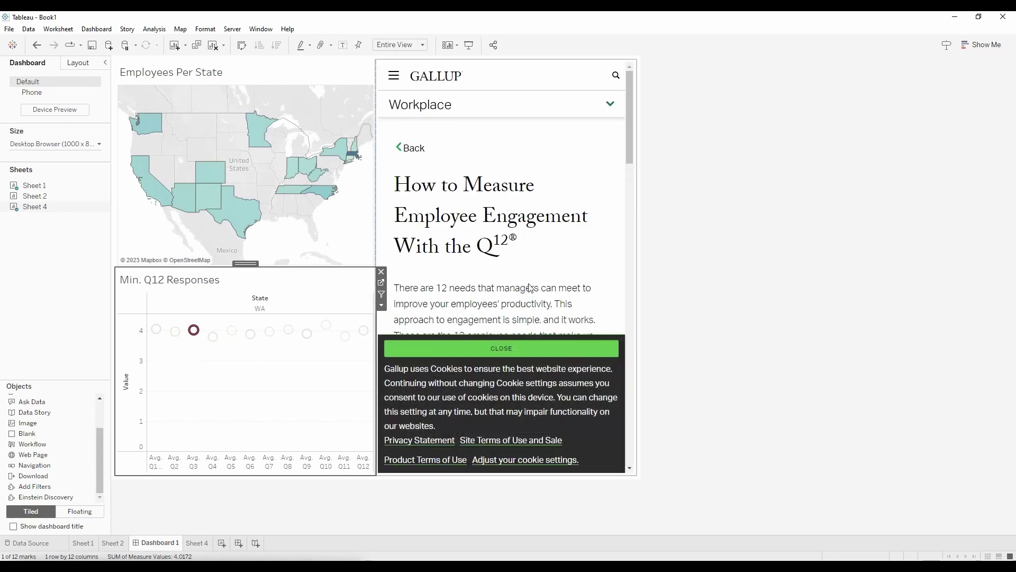
left_click(516, 349)
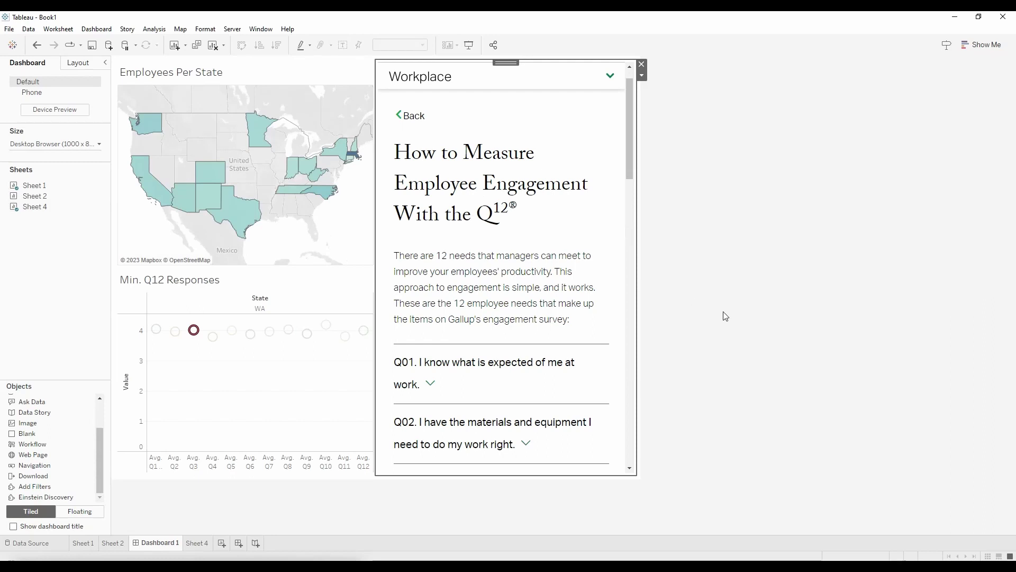
scroll(562, 300, "down", 4)
scroll(561, 301, "up", 5)
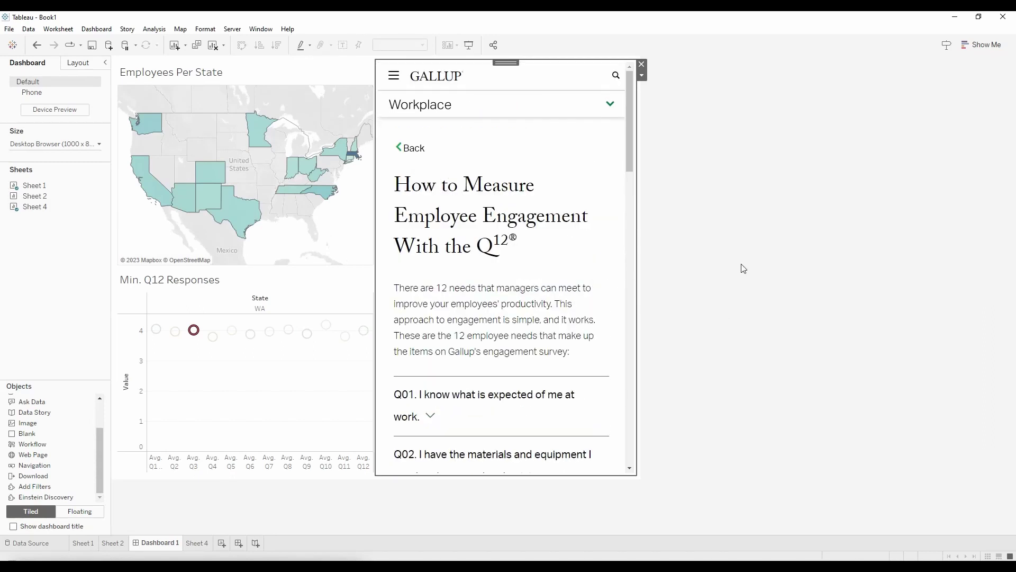
scroll(608, 244, "down", 10)
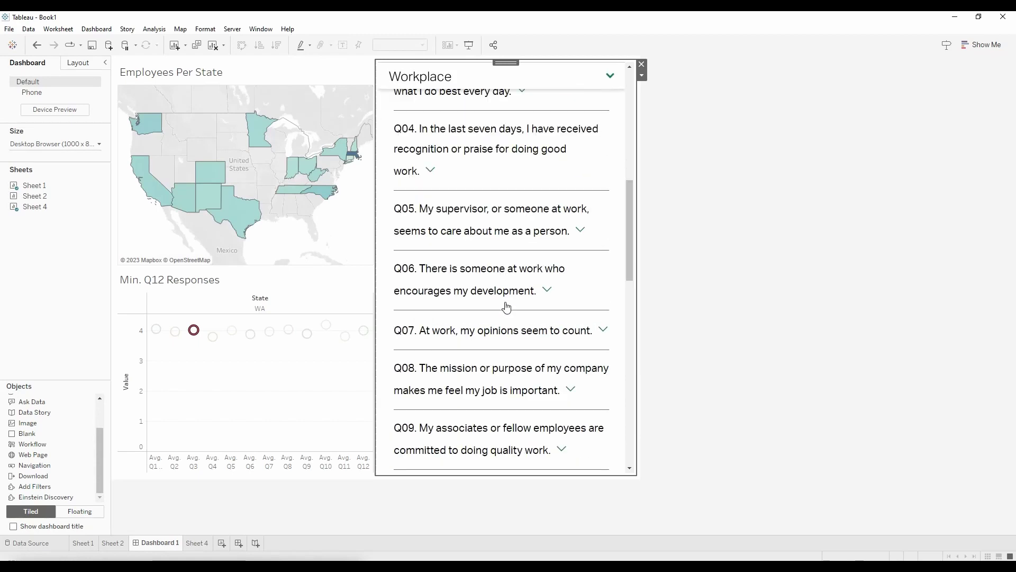
left_click(783, 210)
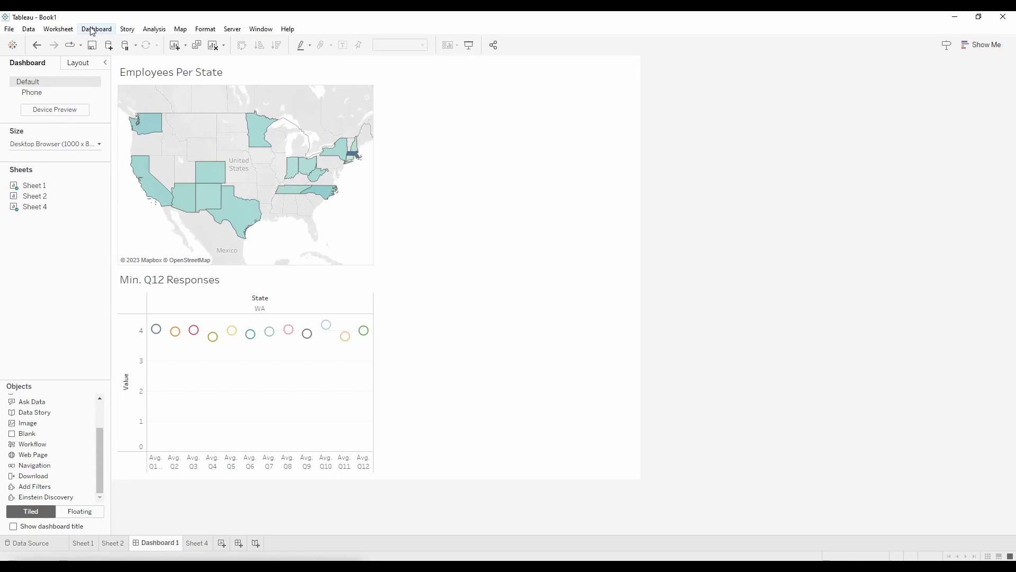
Change the Q12 Gallup action's Run action on setting from Menu to Select.
left_click(92, 30)
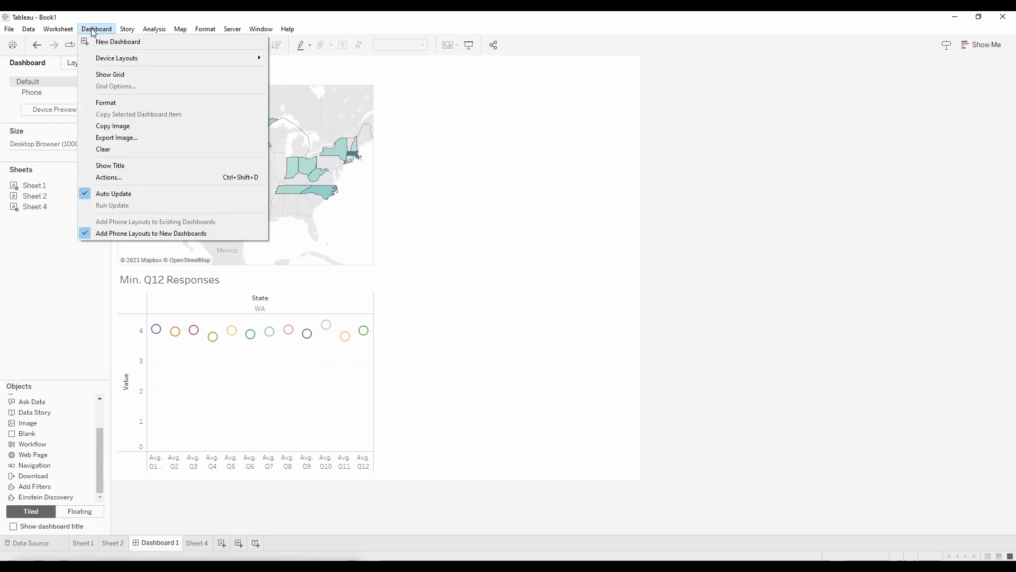
left_click(114, 175)
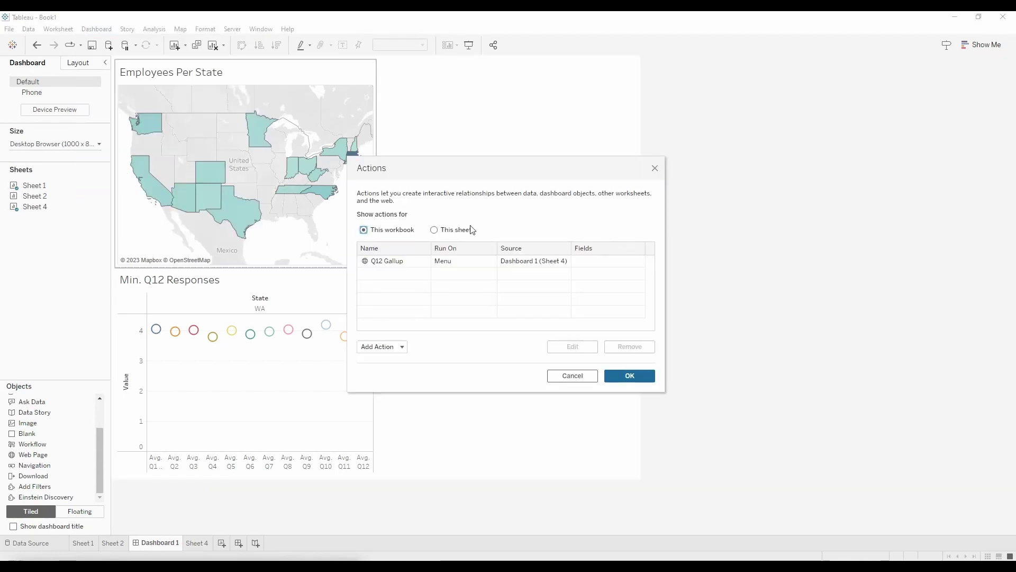
left_click(431, 262)
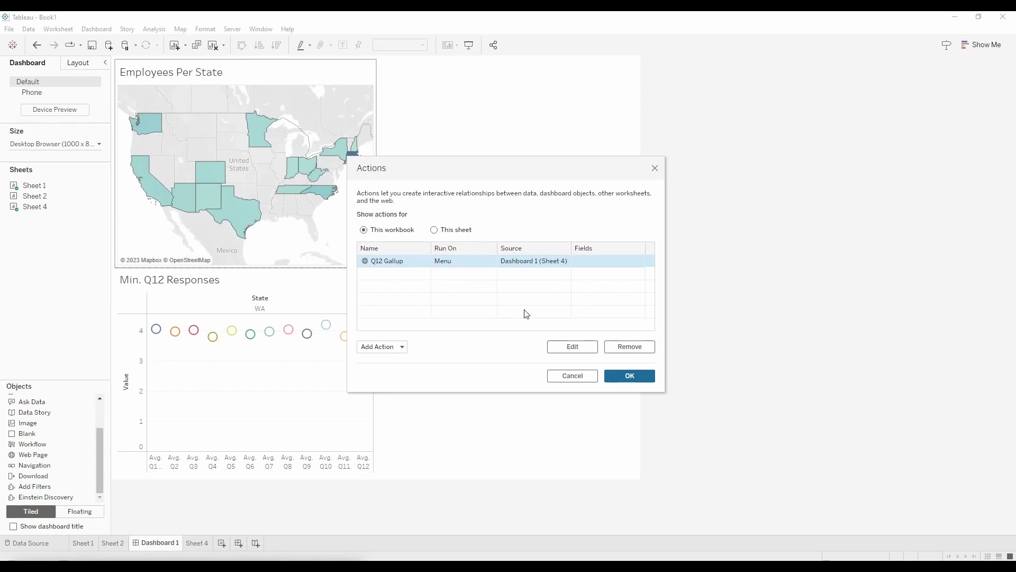
left_click(566, 350)
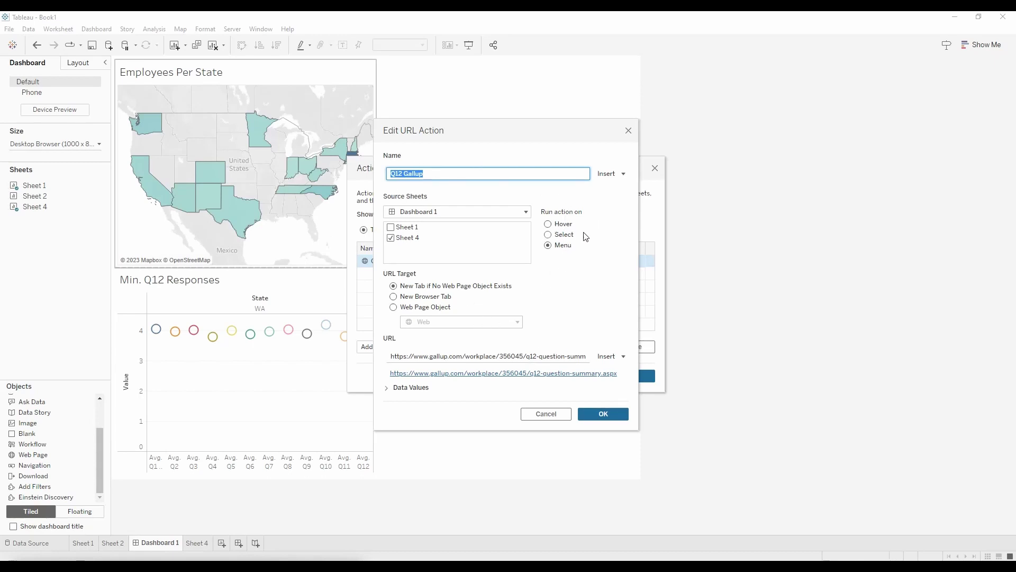
left_click(563, 237)
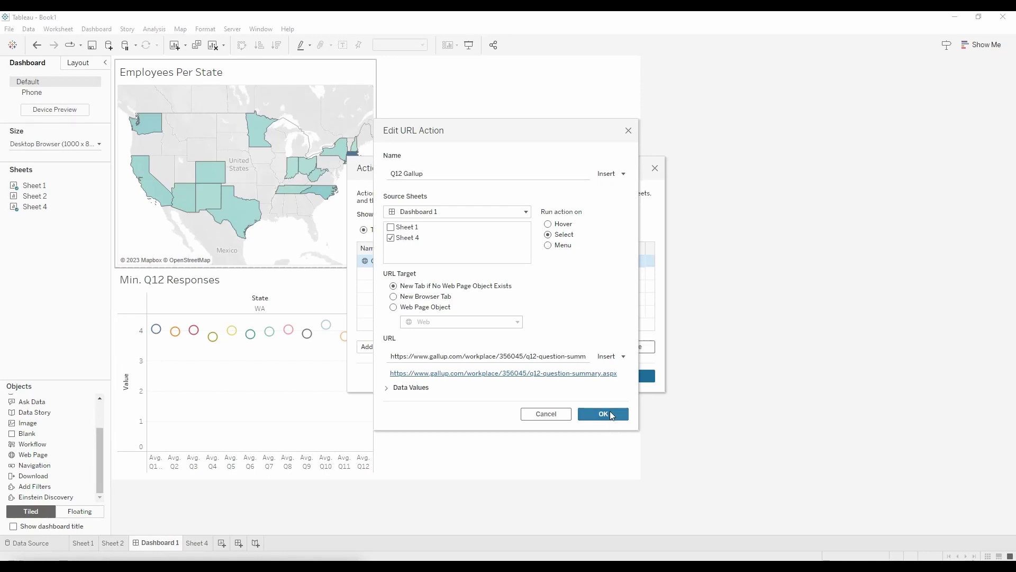
left_click(603, 414)
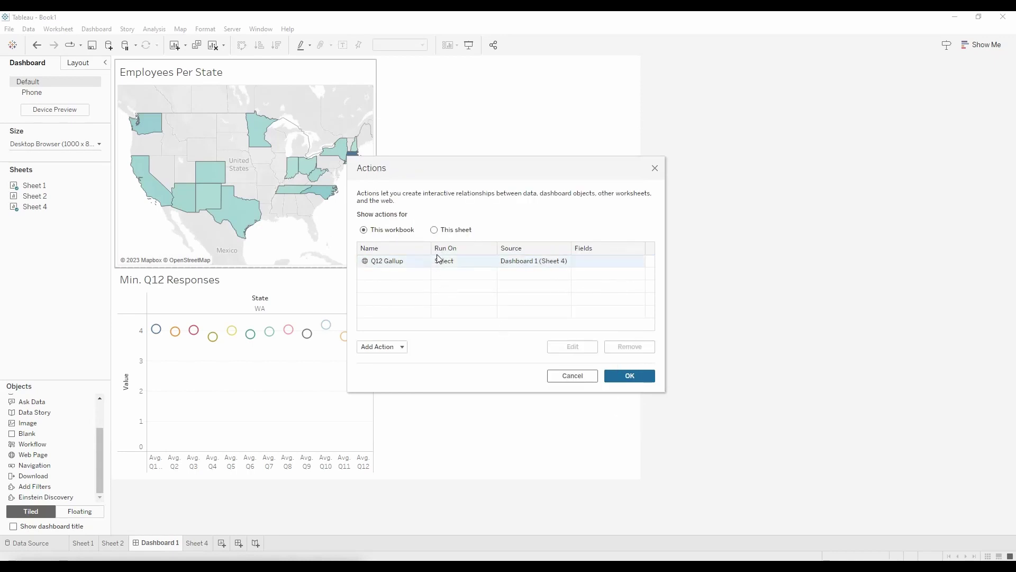
left_click(630, 375)
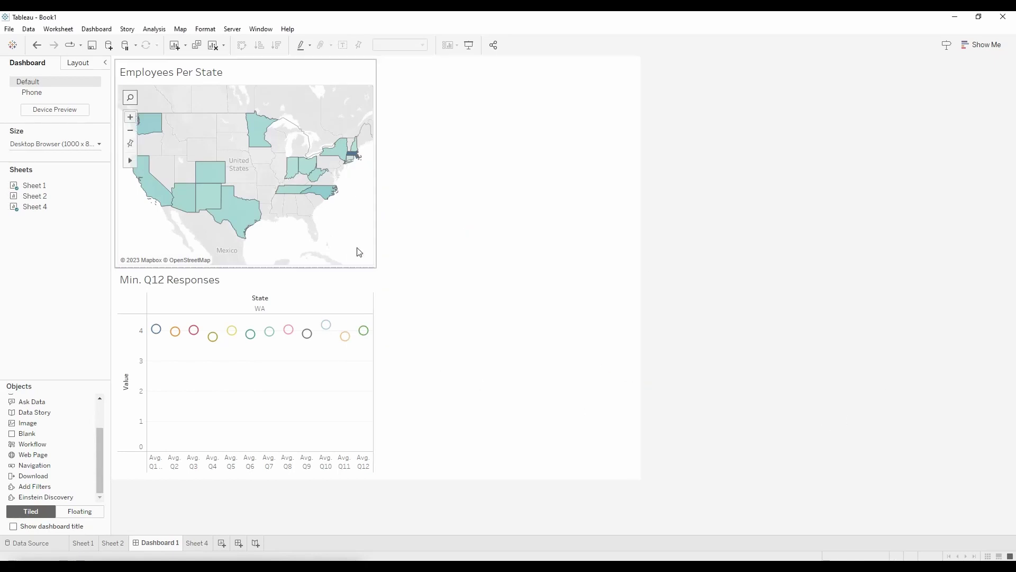
mouse_move(200, 333)
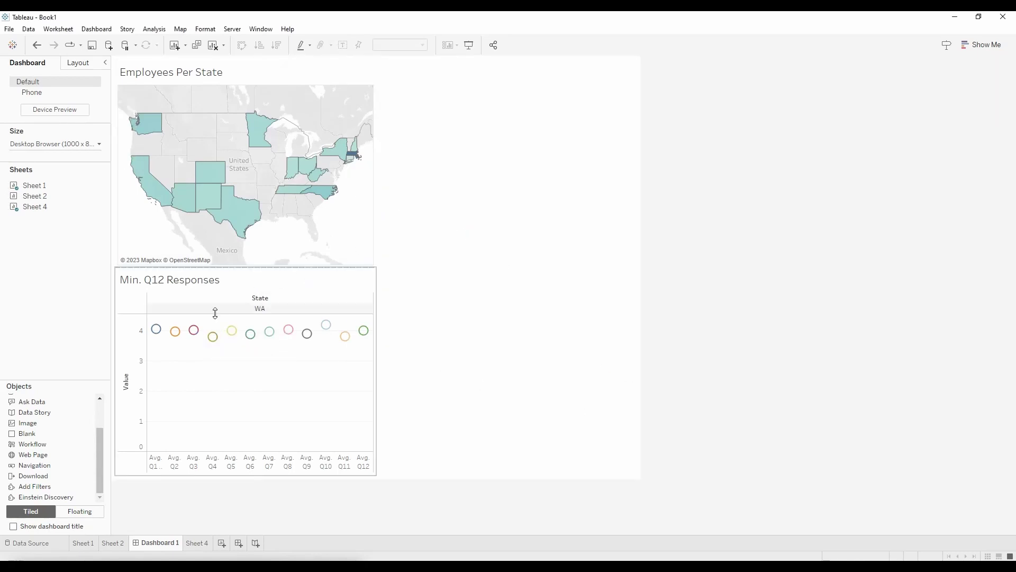
left_click(195, 332)
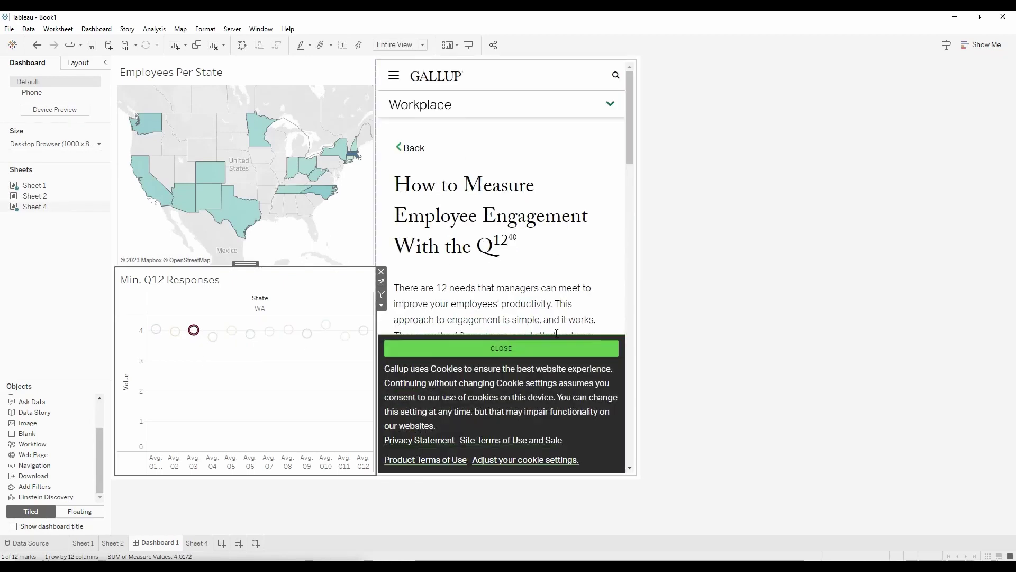
left_click(560, 288)
scroll(561, 286, "down", 15)
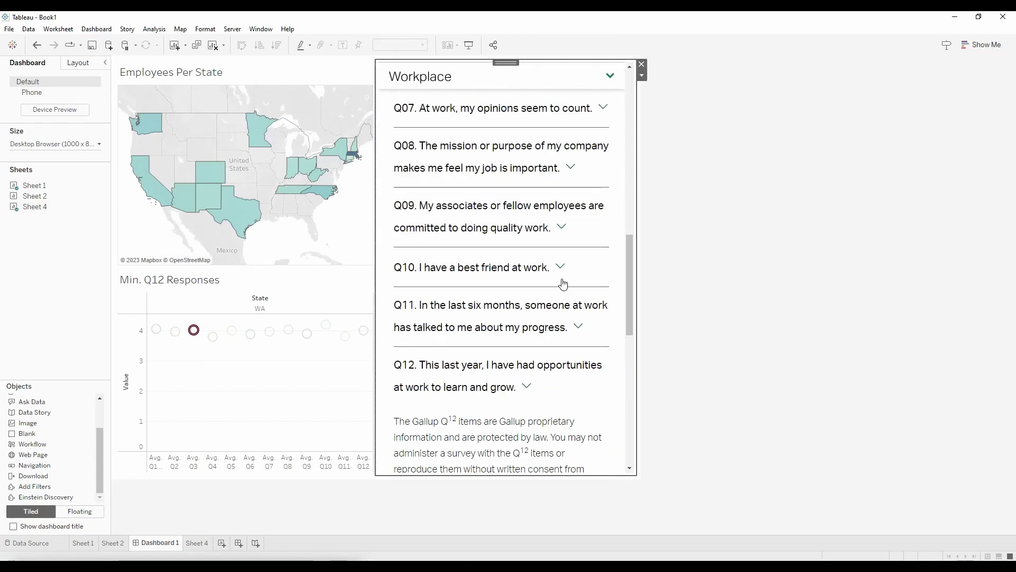
scroll(562, 286, "up", 6)
scroll(562, 284, "up", 5)
left_click(793, 120)
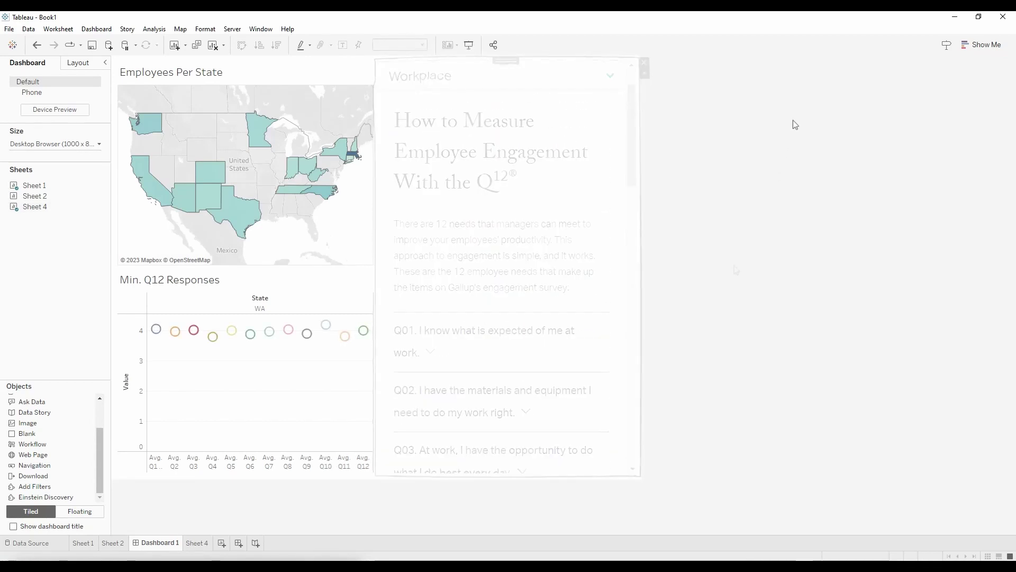
Switch the Q12 Gallup action to run on Hover and close the Actions dialog.
left_click(96, 29)
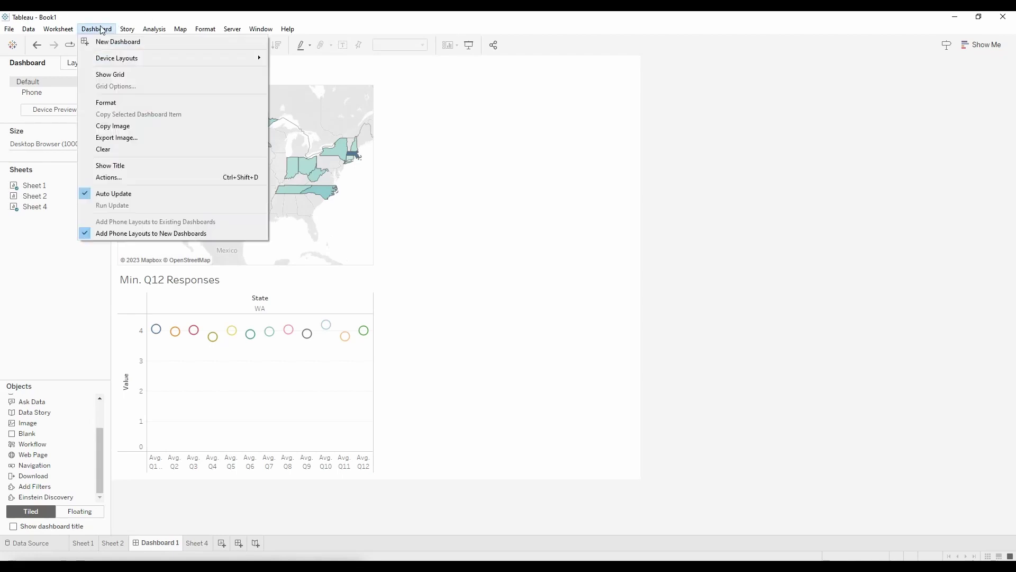
left_click(109, 175)
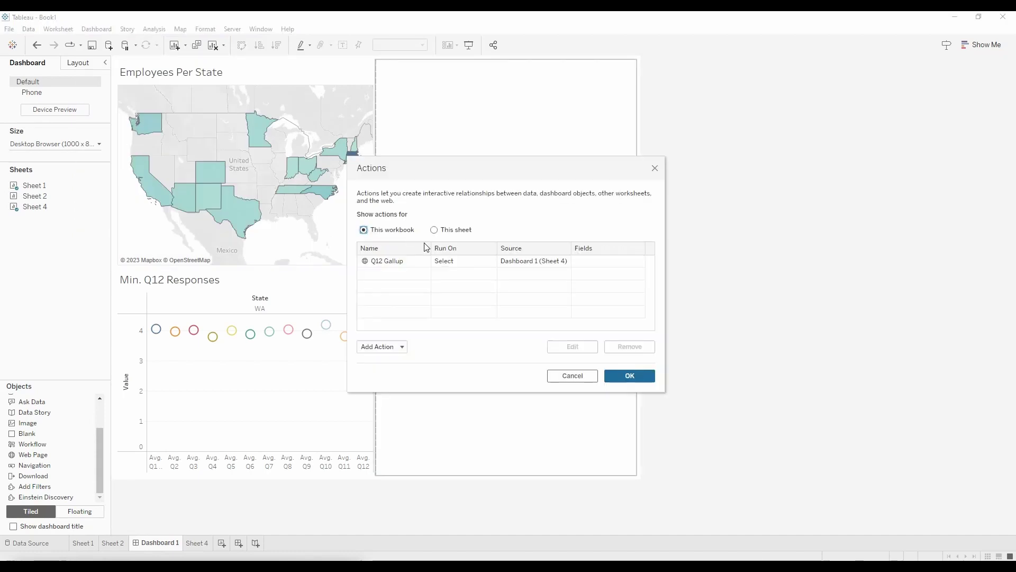
left_click(456, 260)
left_click(575, 347)
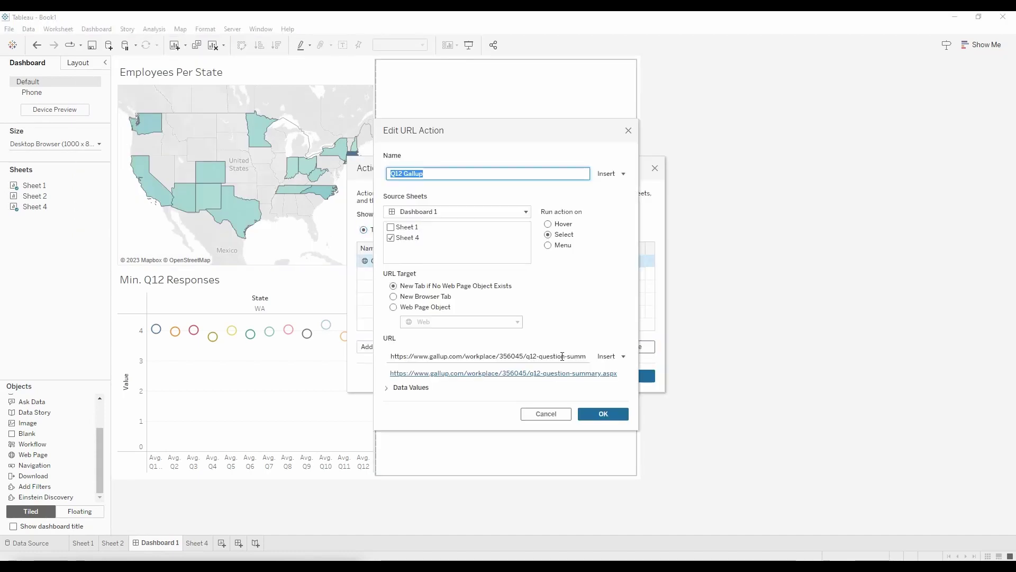
left_click(565, 228)
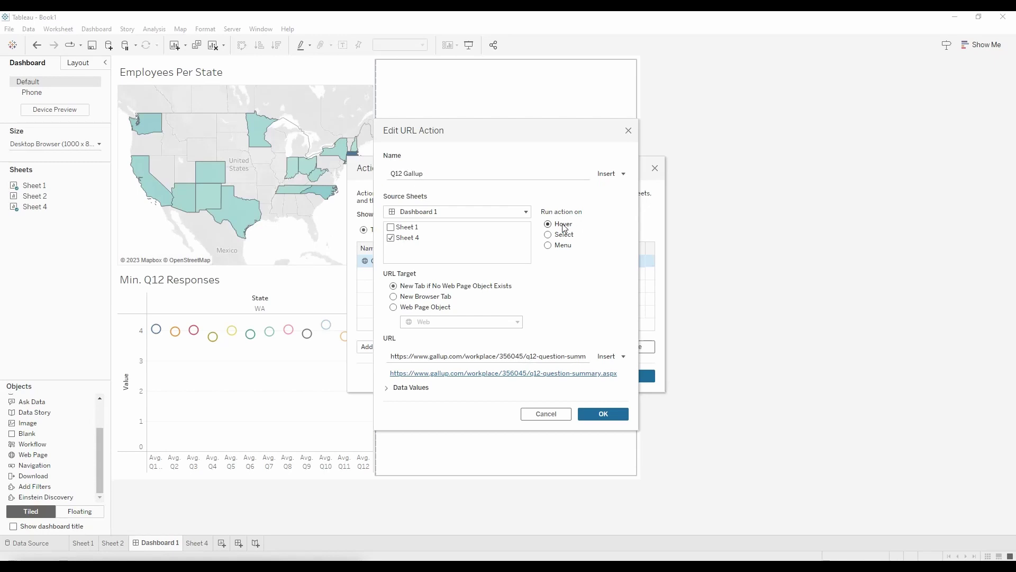
left_click(604, 414)
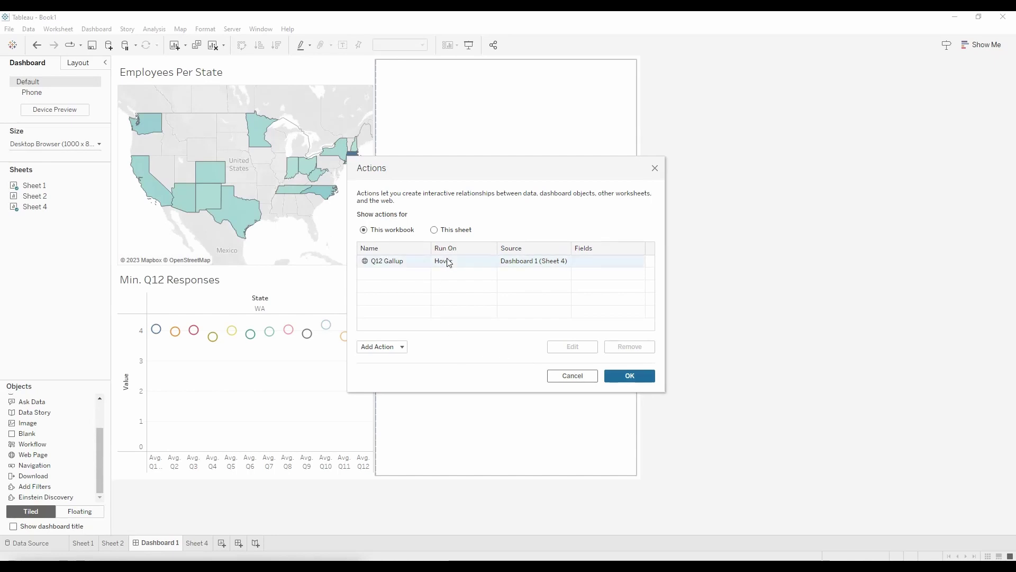
left_click(621, 376)
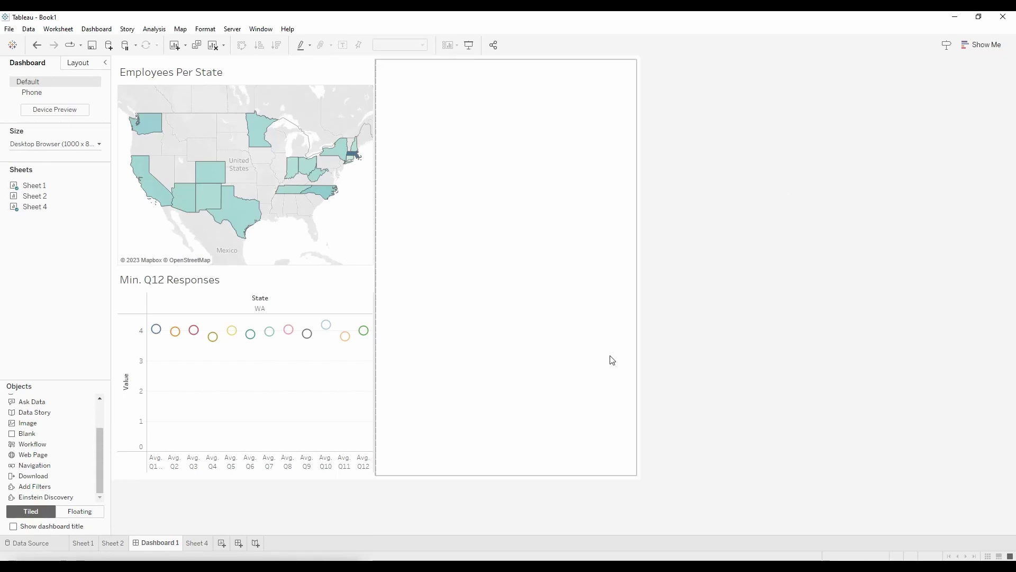
Trigger the action on a chart mark to load the Gallup Q12 page and dismiss its cookie notice.
left_click(187, 338)
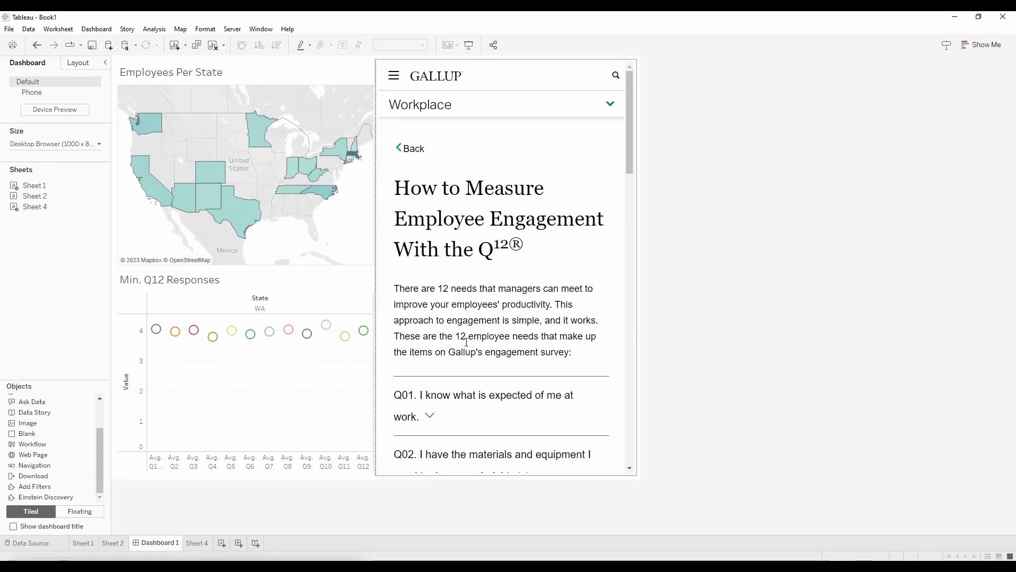
left_click(529, 360)
scroll(542, 290, "down", 14)
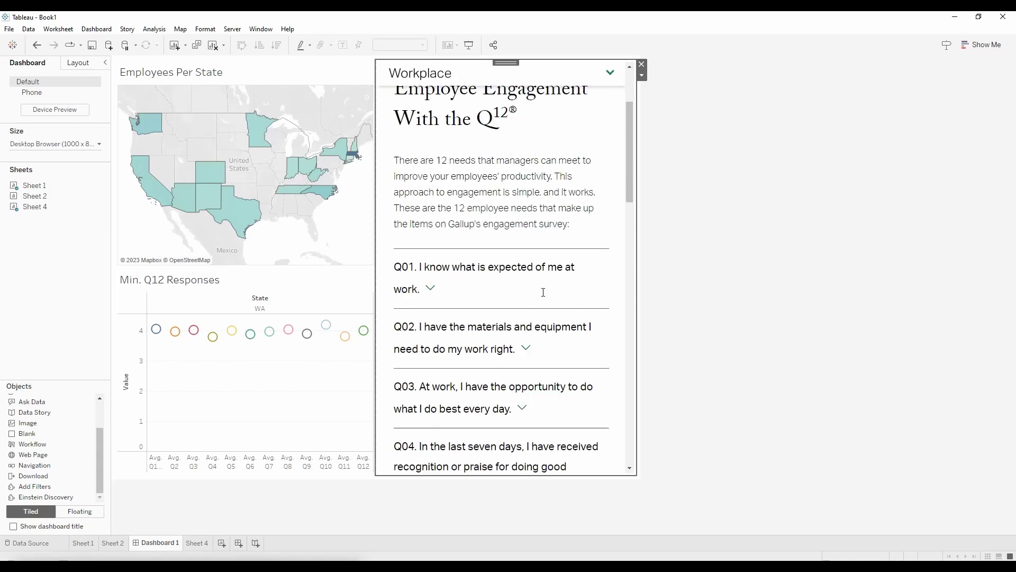